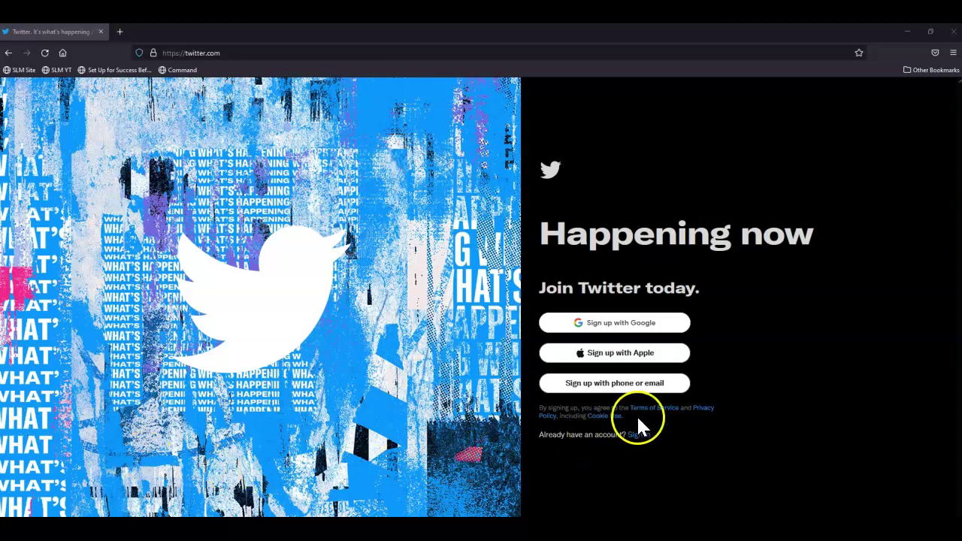
# - Enter the business account name and an e-mail address instead of a phone number
pyautogui.click(666, 391)
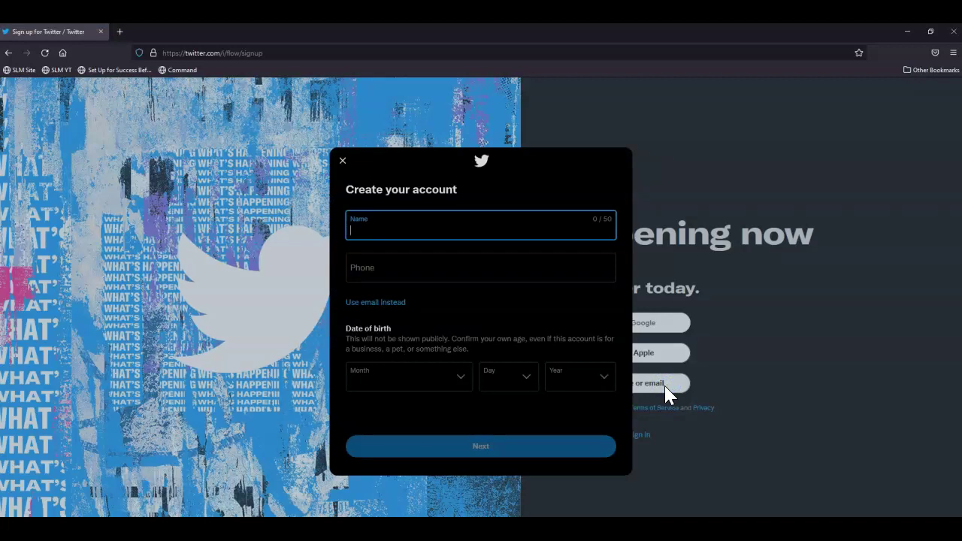
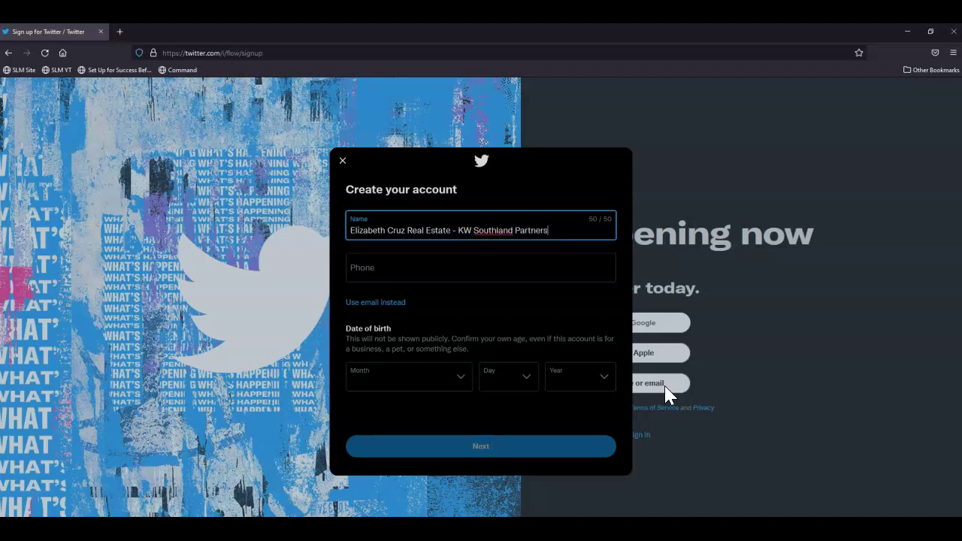
pyautogui.click(374, 304)
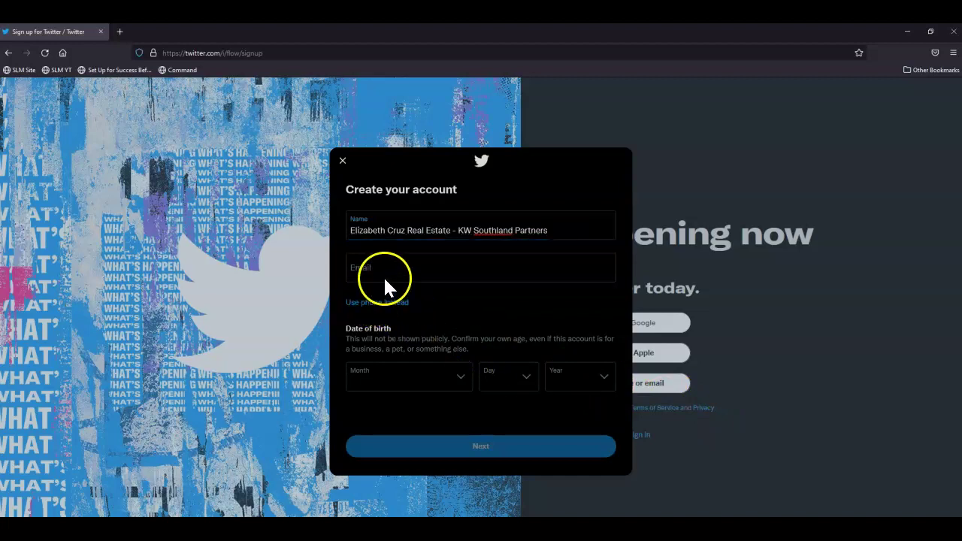
pyautogui.click(385, 274)
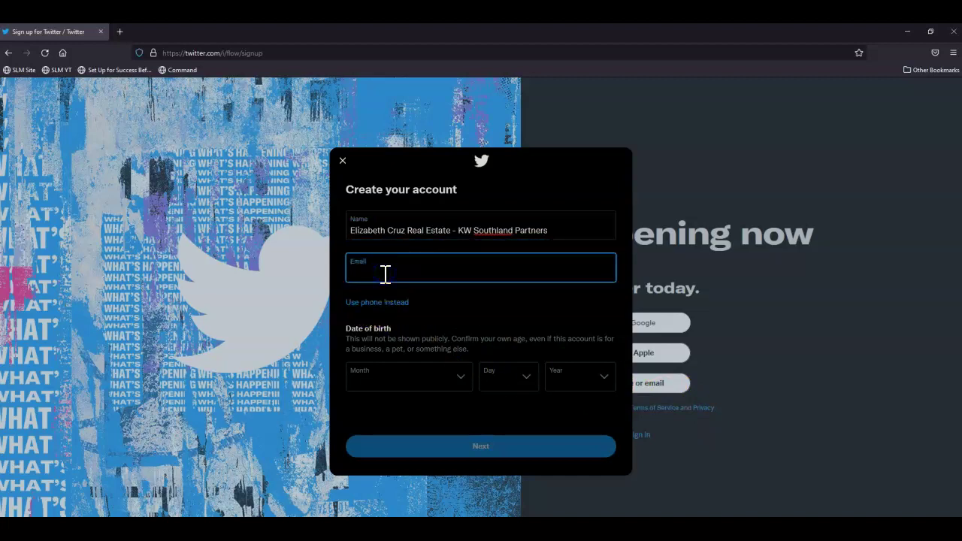
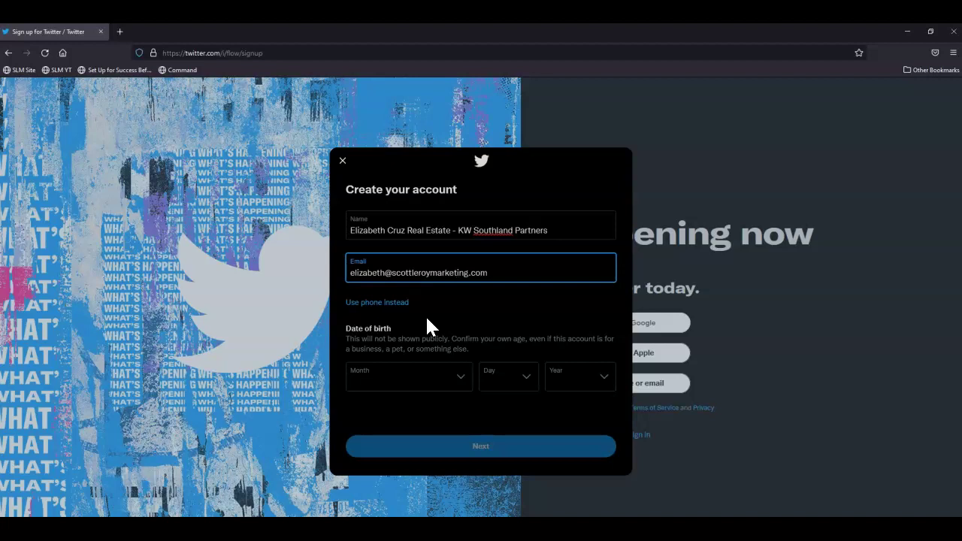
# - Pick the birth month, day and year, then submit the form
pyautogui.click(446, 381)
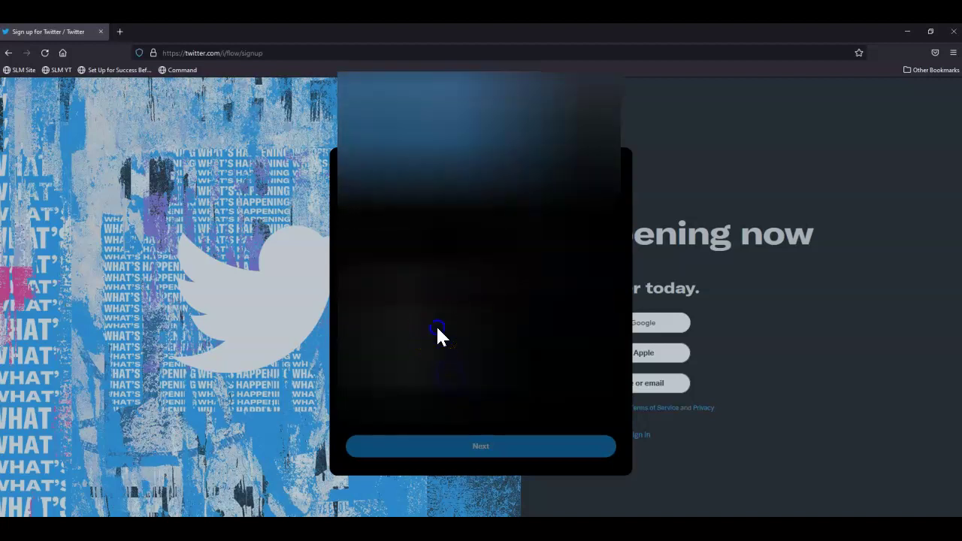
pyautogui.click(507, 348)
pyautogui.click(576, 382)
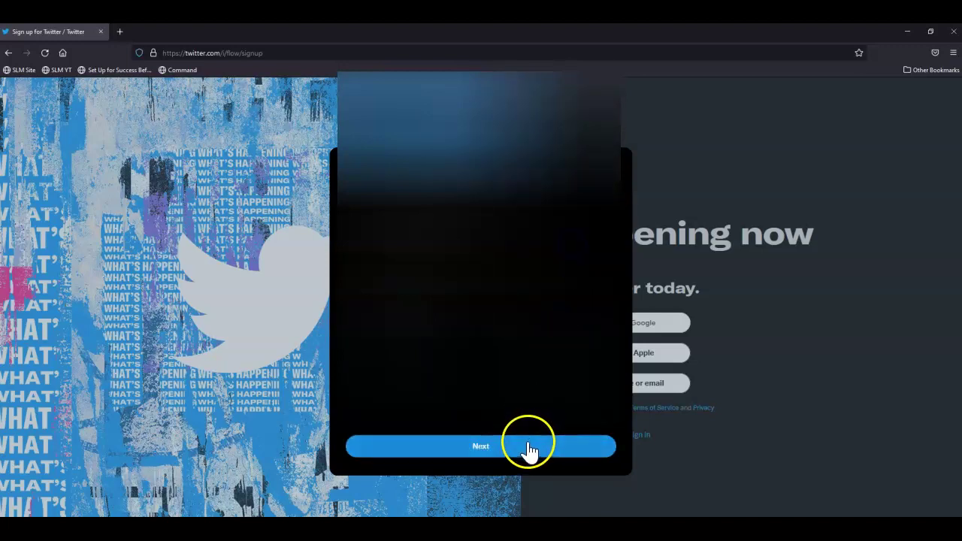
pyautogui.click(530, 449)
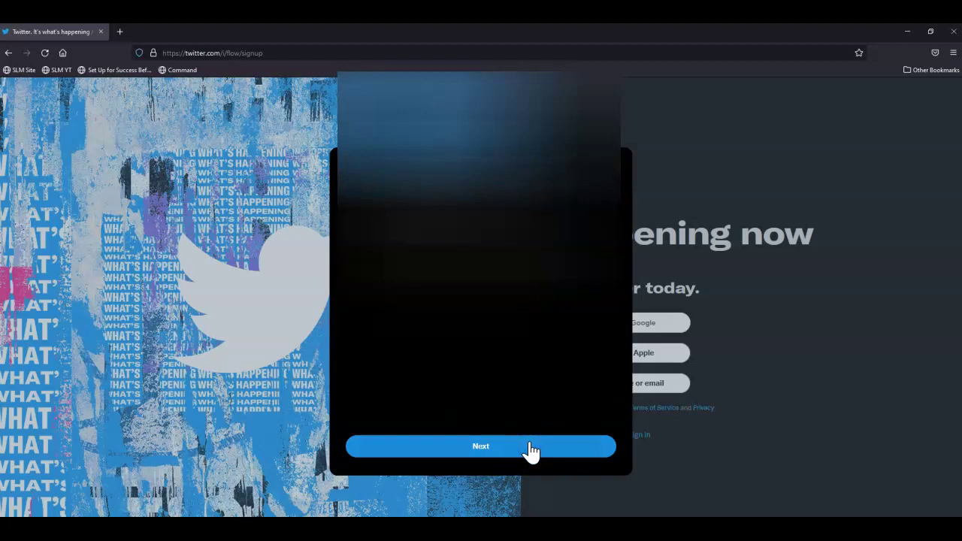
# - Turn off tracking of Twitter content across the web and complete sign-up
pyautogui.click(566, 289)
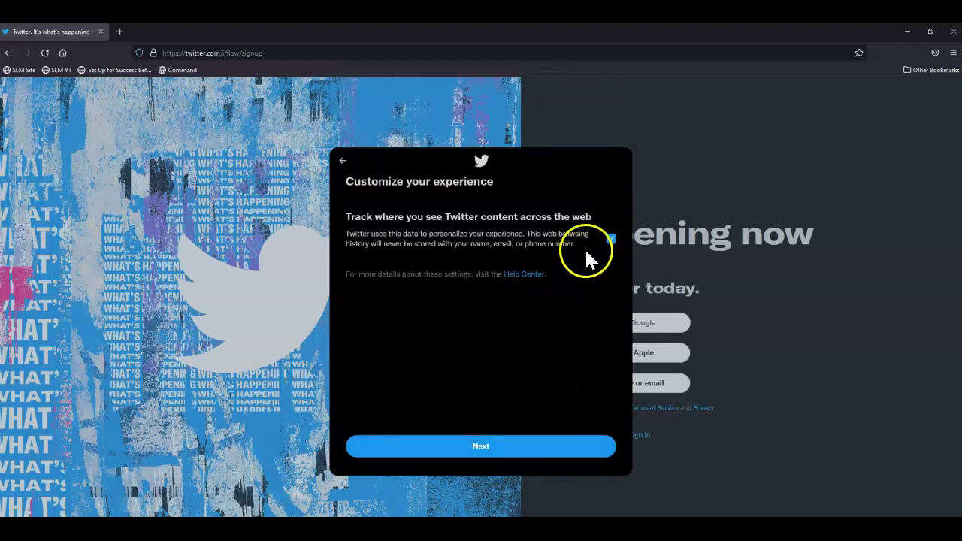
pyautogui.click(610, 241)
pyautogui.click(554, 450)
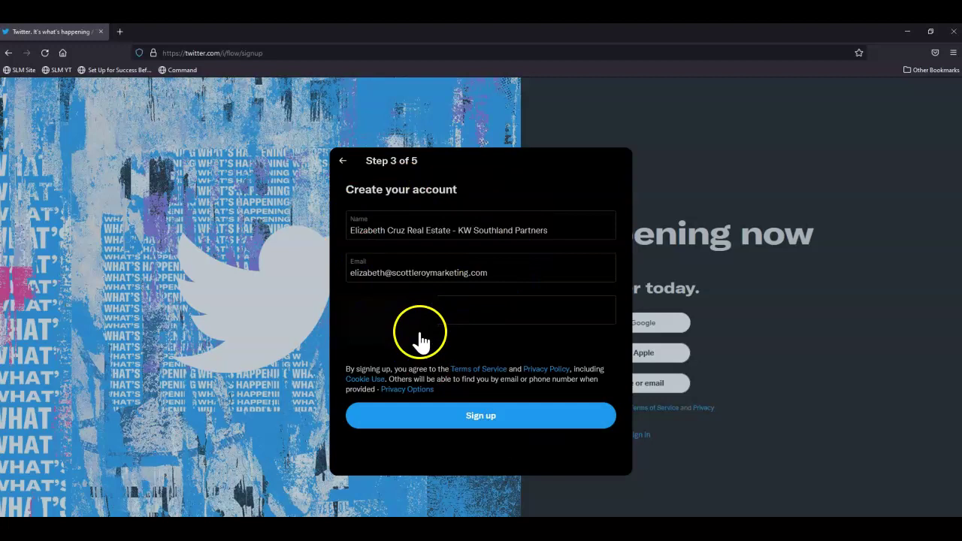
pyautogui.click(446, 415)
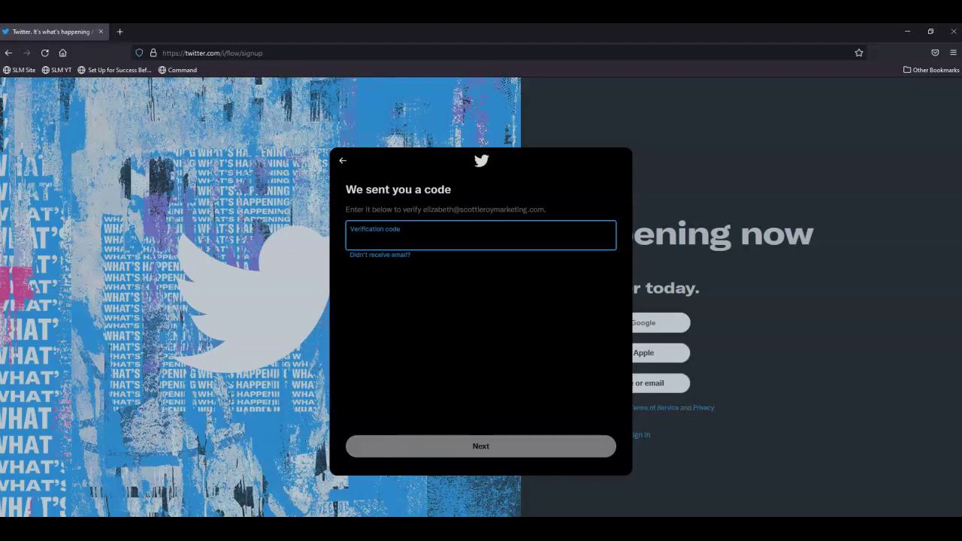
# - Enter the e-mailed verification code and set the account password
pyautogui.click(434, 236)
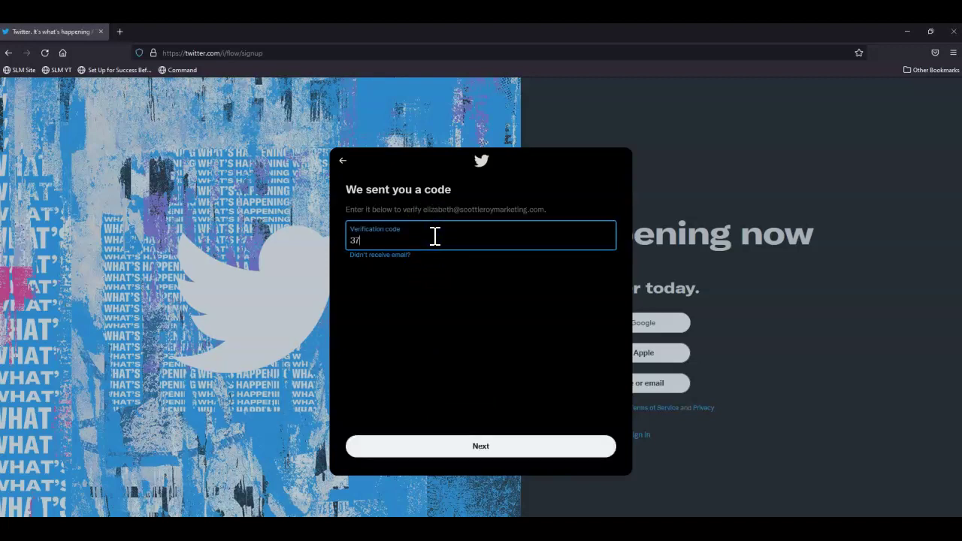
pyautogui.click(438, 240)
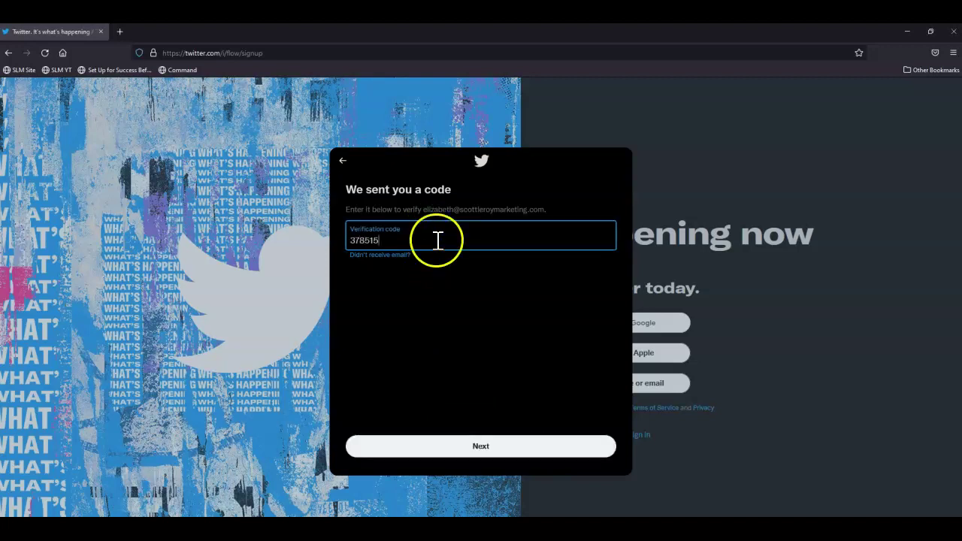
pyautogui.click(533, 446)
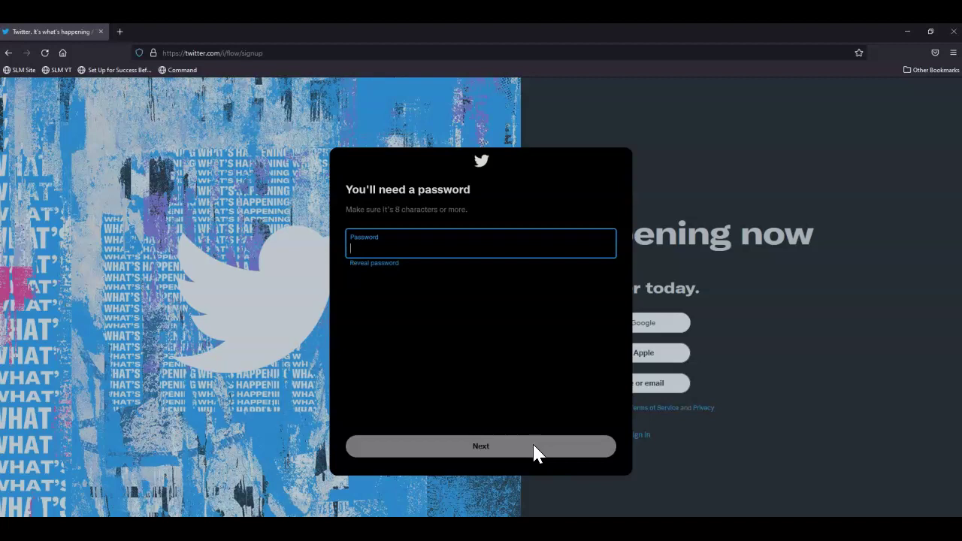
pyautogui.write('●●●●●●●●●●')
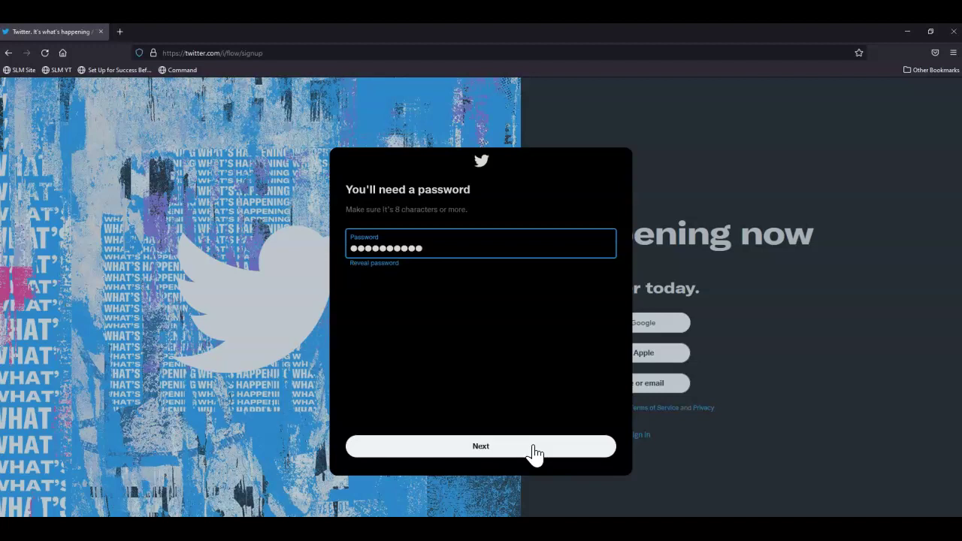
pyautogui.click(534, 448)
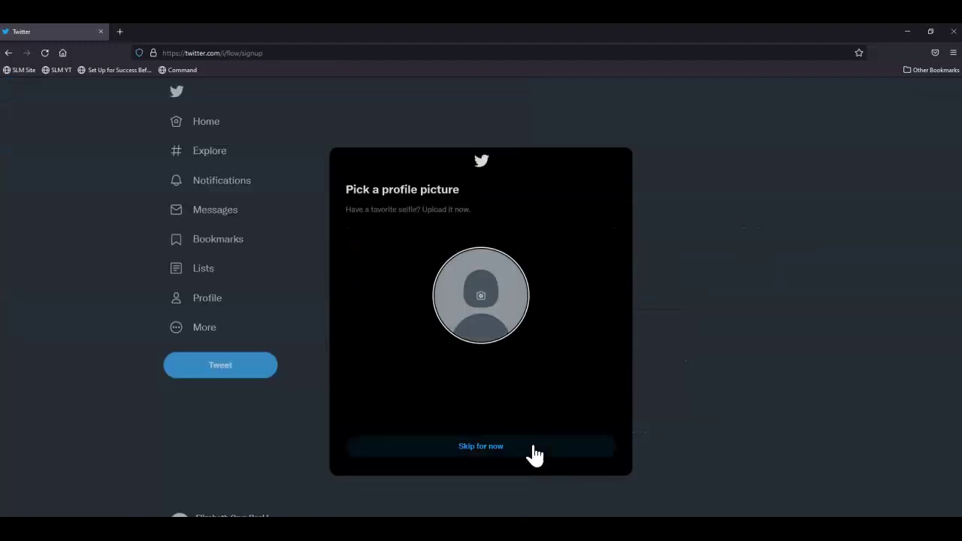
# - Upload the studio portrait photo, apply its crop as the profile picture, and continue
pyautogui.click(506, 372)
pyautogui.click(482, 309)
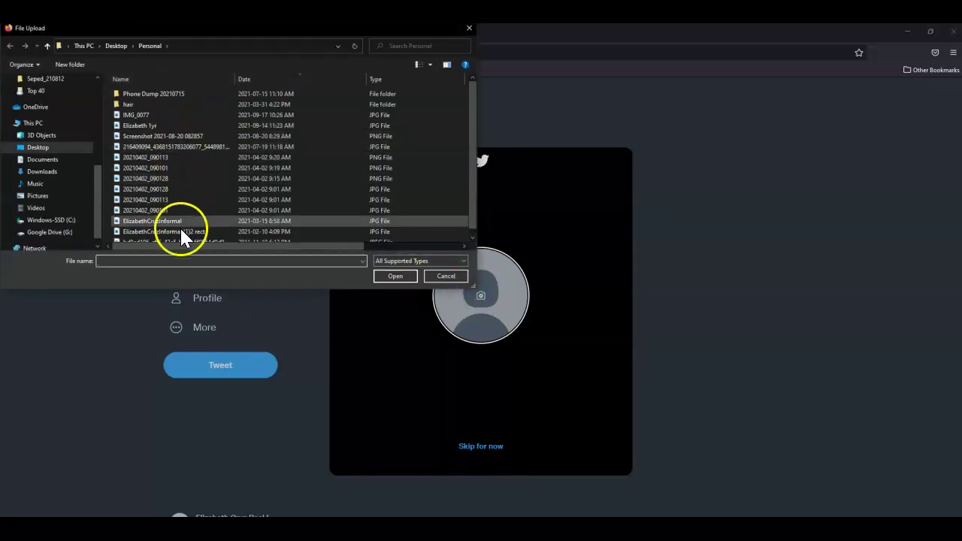
pyautogui.click(179, 222)
pyautogui.doubleClick(179, 221)
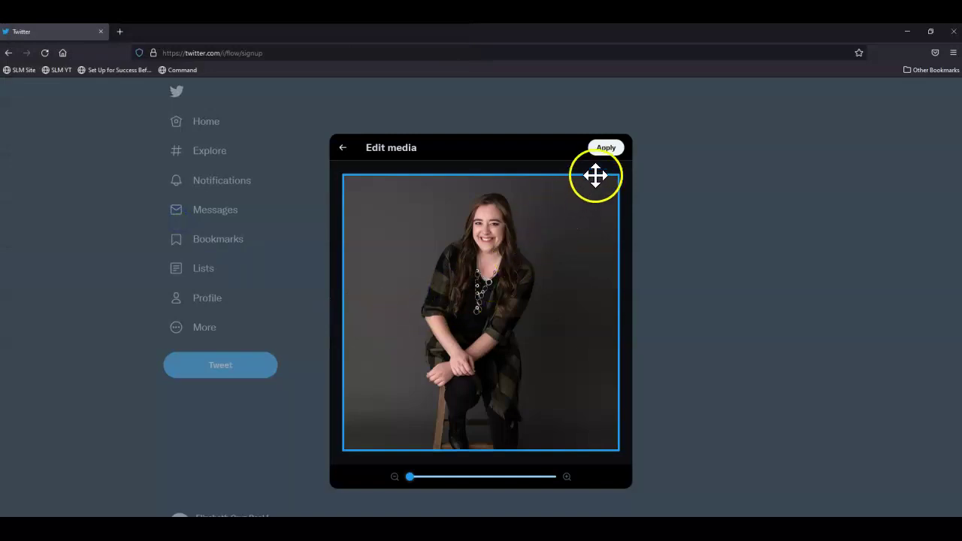
pyautogui.click(608, 149)
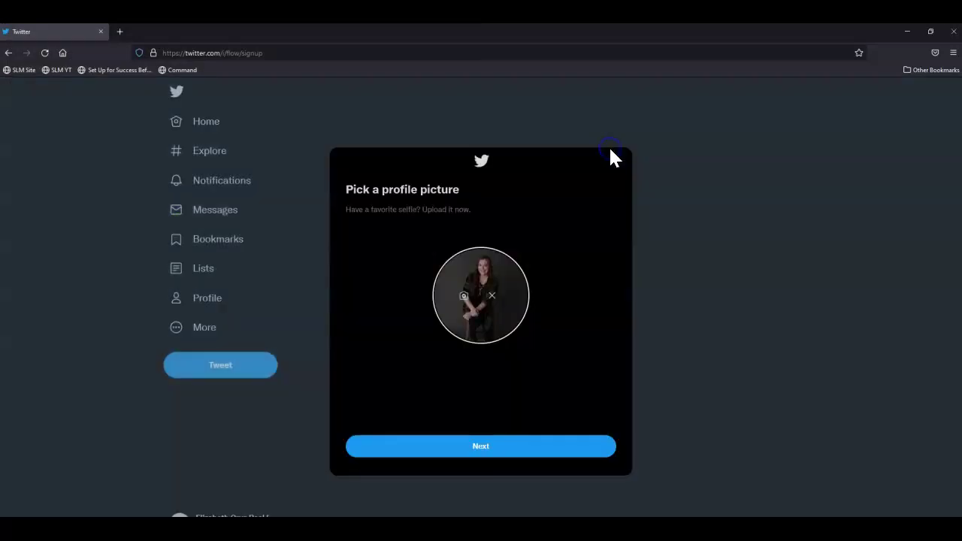
pyautogui.click(524, 446)
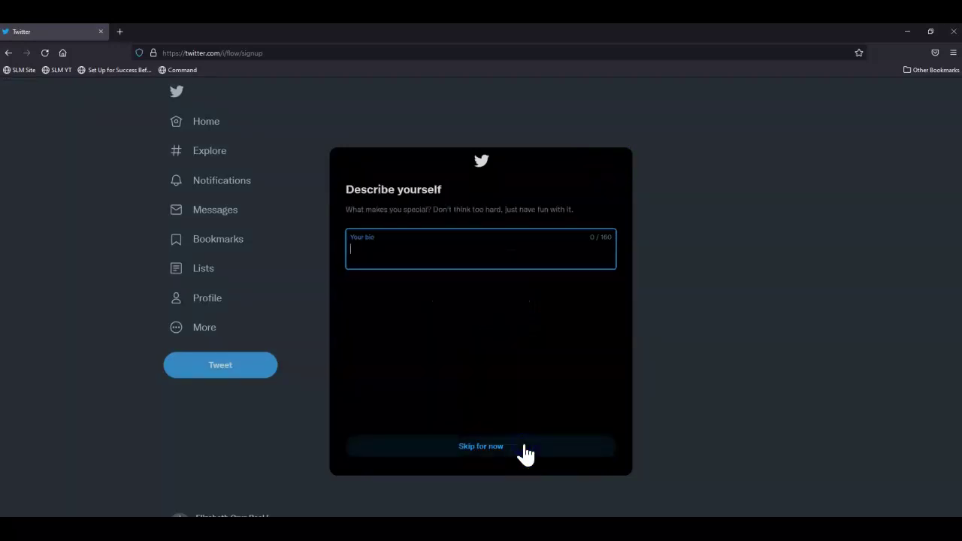
# - Enter the 114-character Keller Williams career bio and continue
pyautogui.write('E')
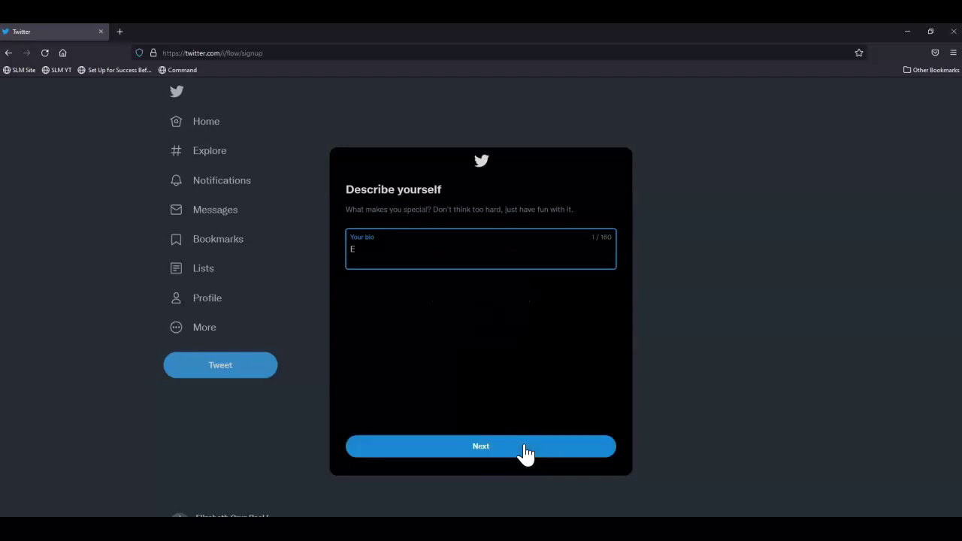
pyautogui.write('lizabeth started at Keller Williams in 2013 and now works for')
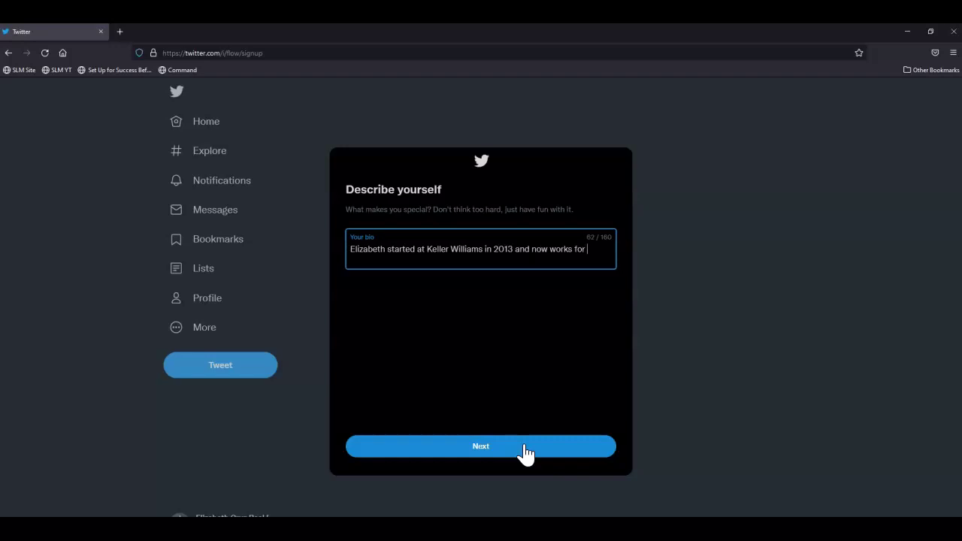
pyautogui.write(' Scott Le Roy Marketing a')
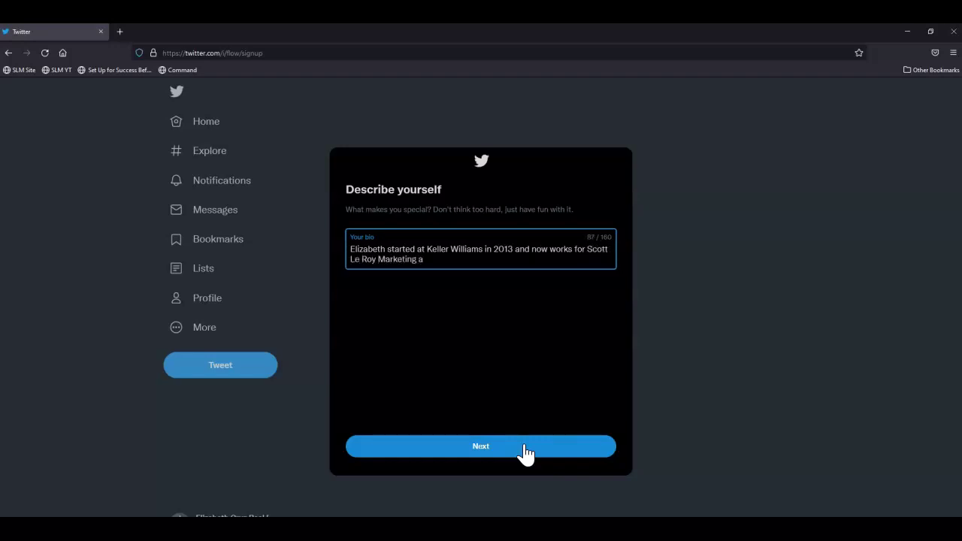
pyautogui.write('s a Support Representativ')
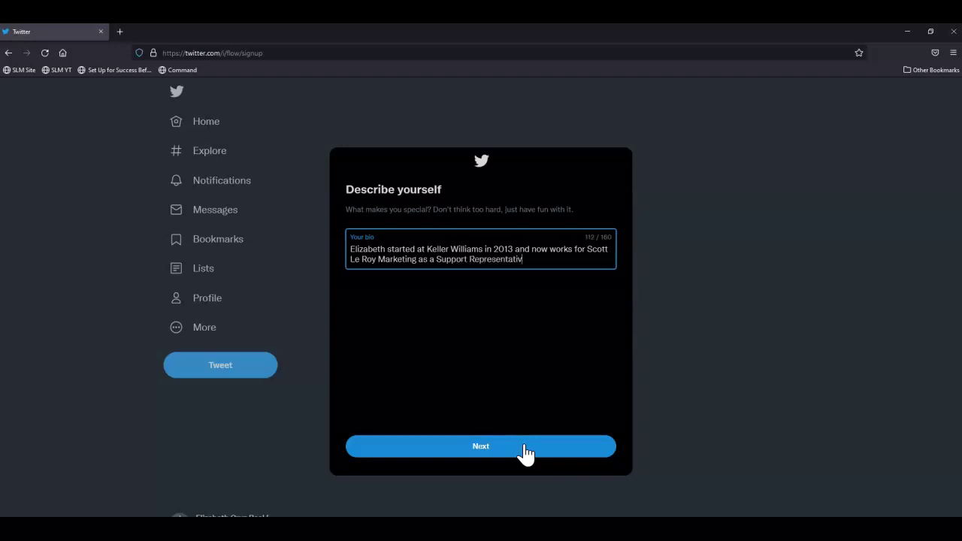
pyautogui.write('e.')
pyautogui.click(526, 447)
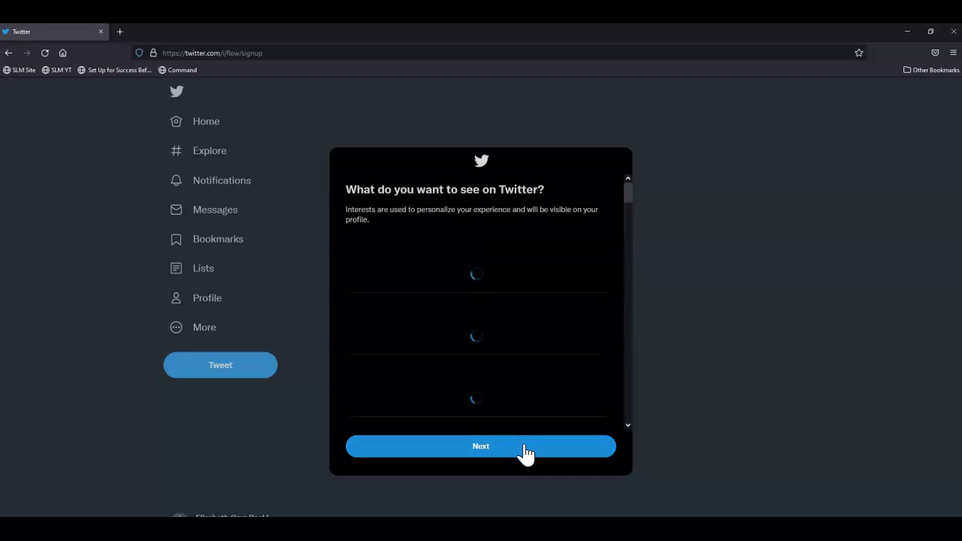
# - Skip through the interests and suggested-follows pages to reach the username step
pyautogui.click(521, 453)
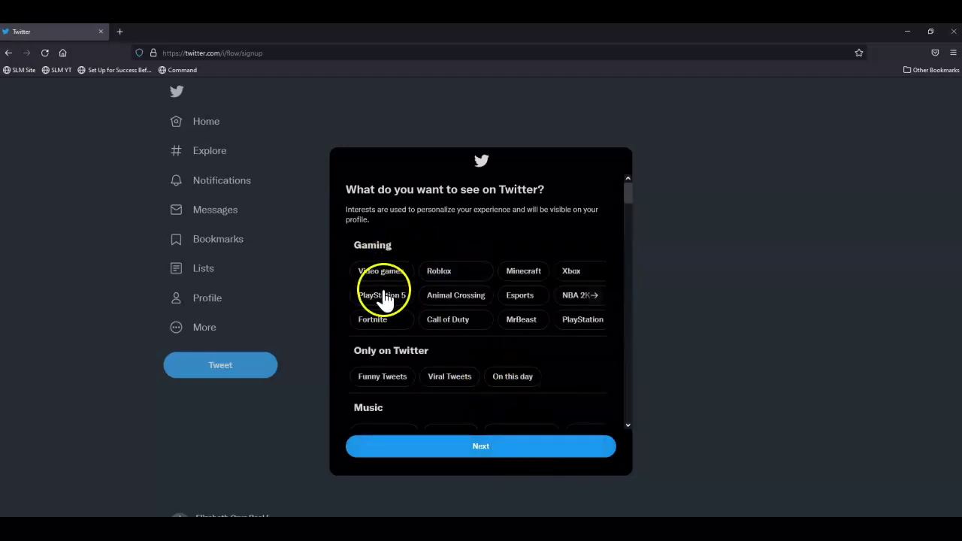
pyautogui.scroll(-3, 533, 339)
pyautogui.scroll(-3, 531, 372)
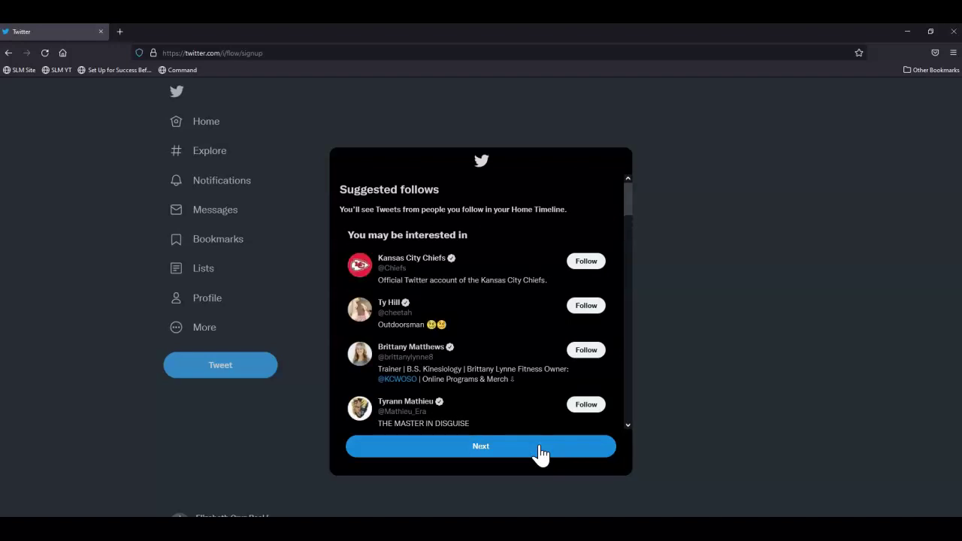
pyautogui.click(539, 447)
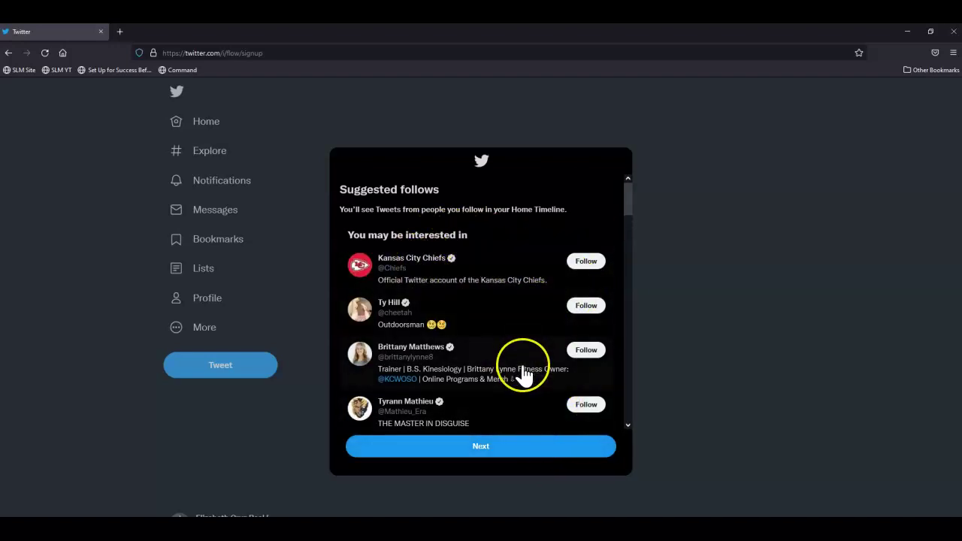
pyautogui.scroll(-3, 524, 376)
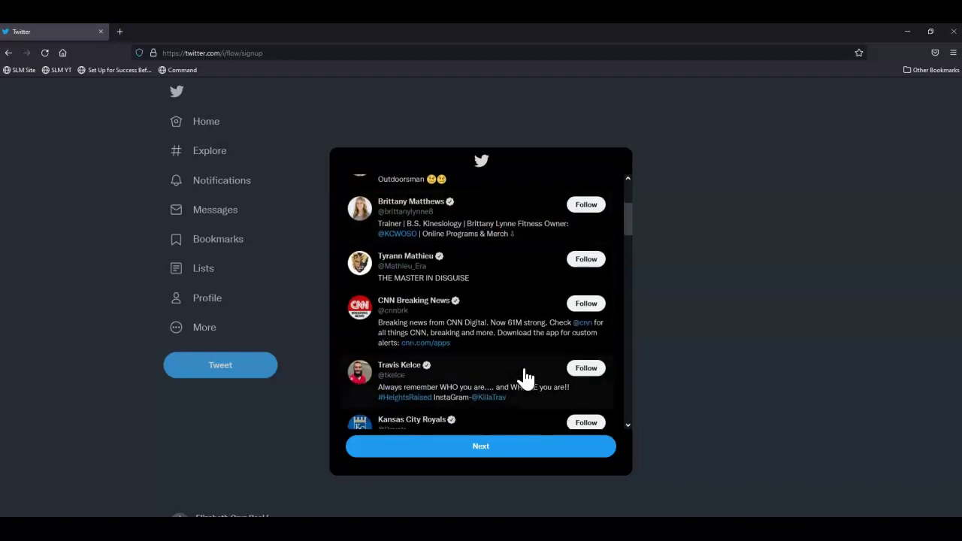
pyautogui.click(529, 392)
pyautogui.scroll(-1, 529, 393)
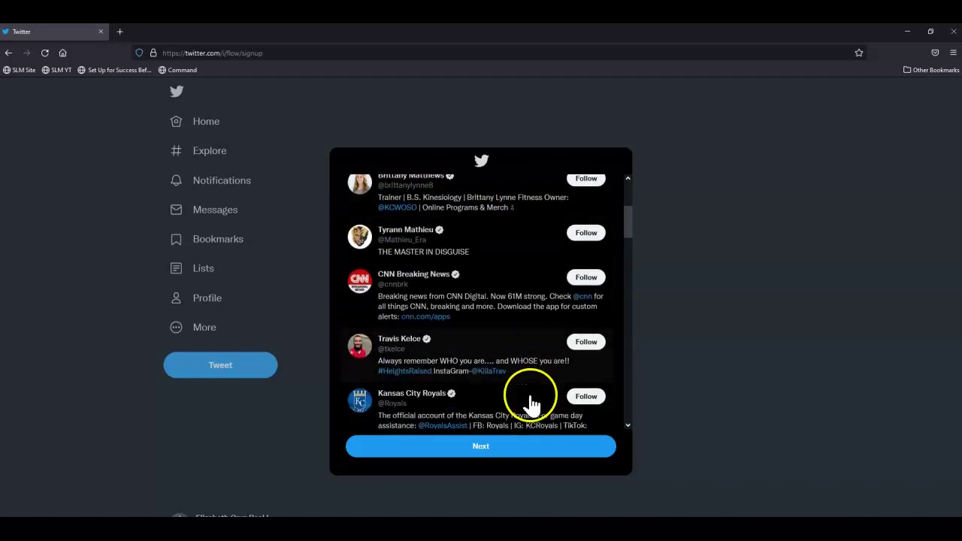
pyautogui.click(544, 447)
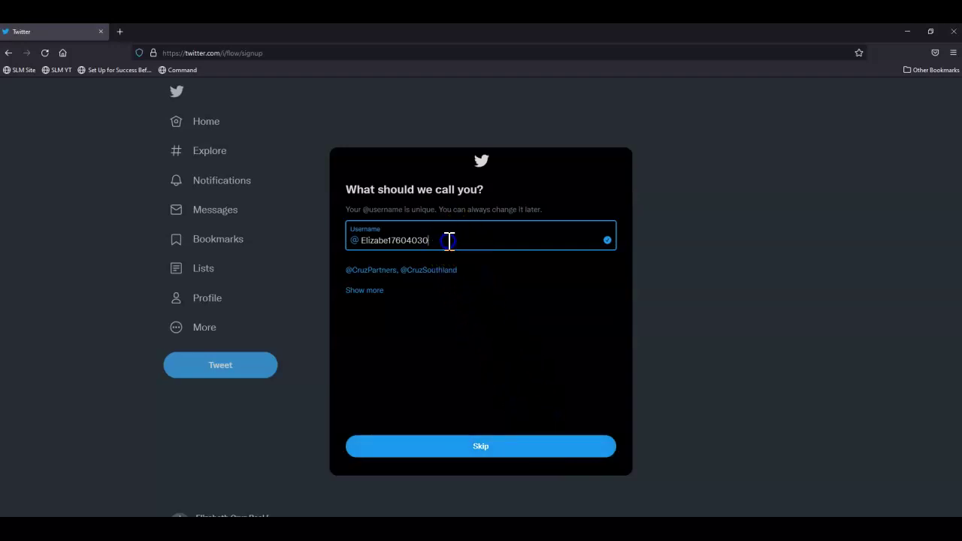
# - Replace the suggested username with an available custom real-estate handle
pyautogui.moveTo(430, 240); pyautogui.dragTo(364, 242)
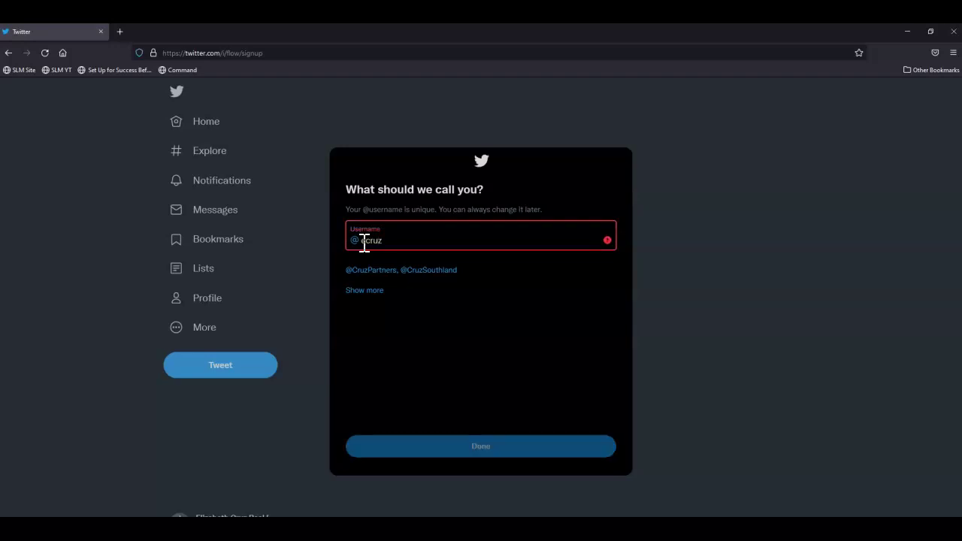
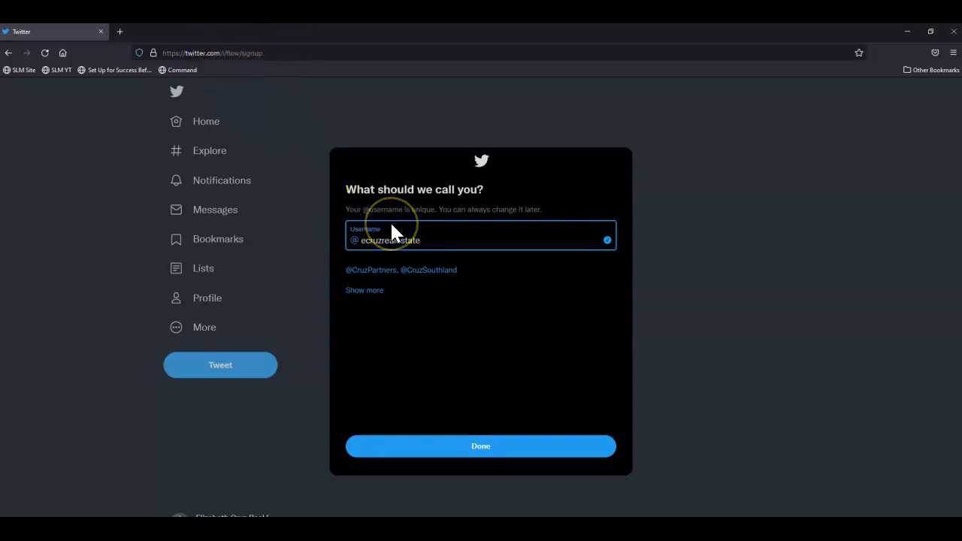
pyautogui.click(424, 245)
pyautogui.click(595, 243)
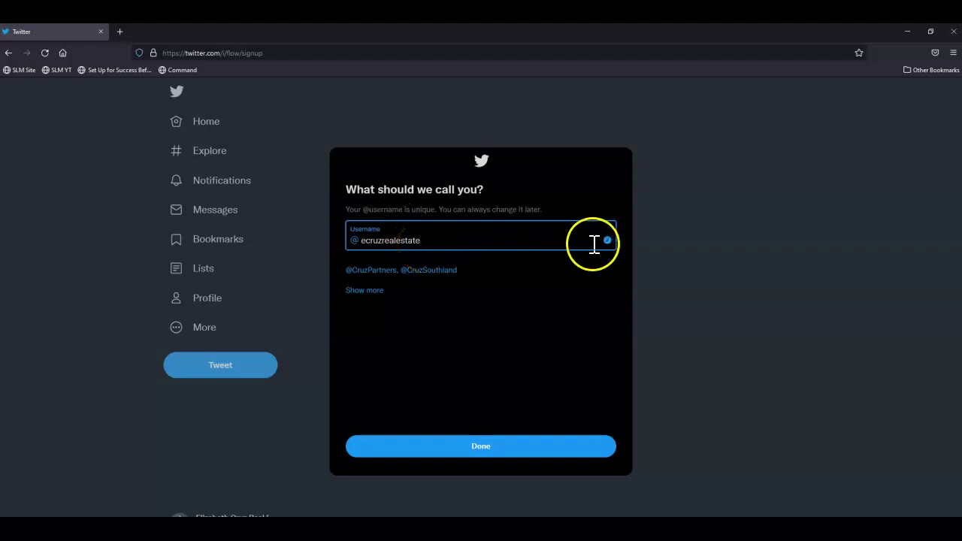
# - Finish signup and open the account menu on the new Home page
pyautogui.click(567, 449)
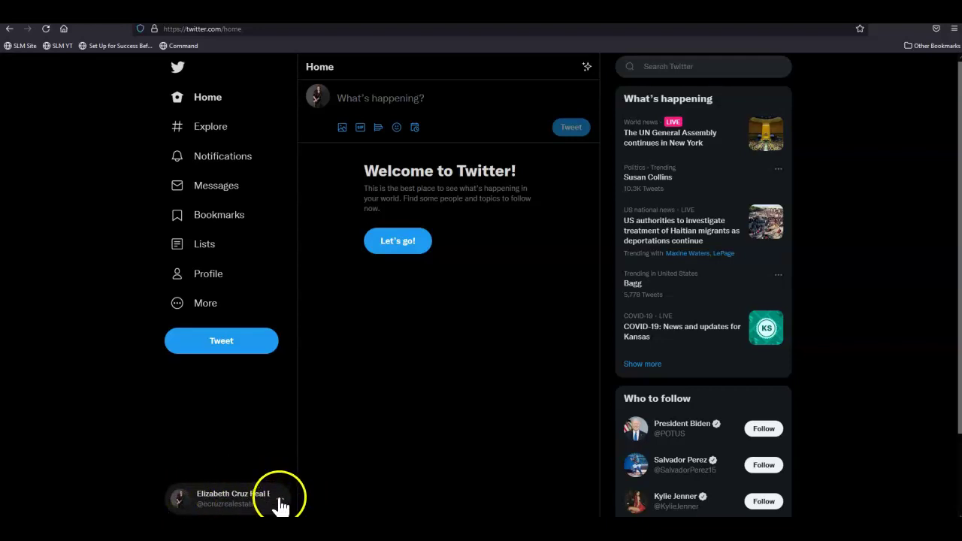
pyautogui.click(240, 508)
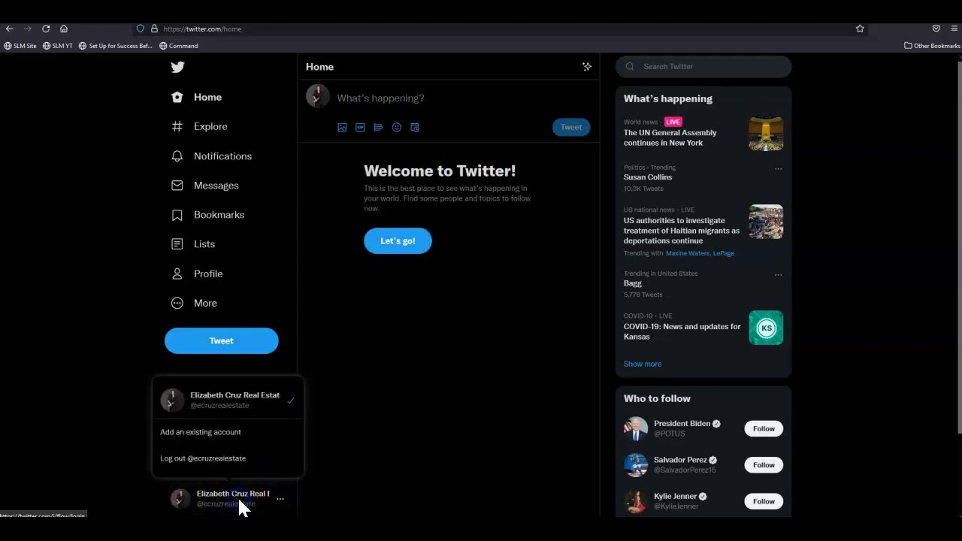
# - Add the existing personal account by logging in with its username and password
pyautogui.click(259, 438)
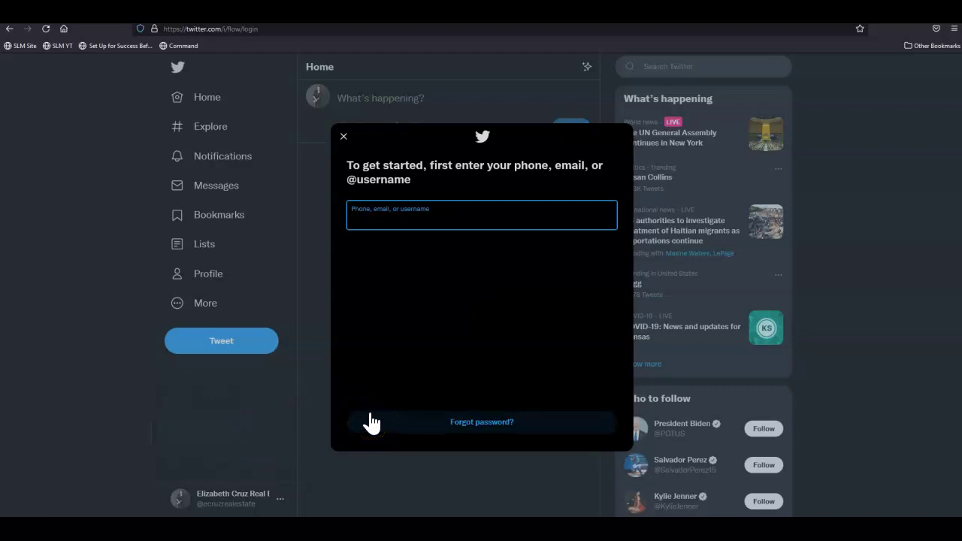
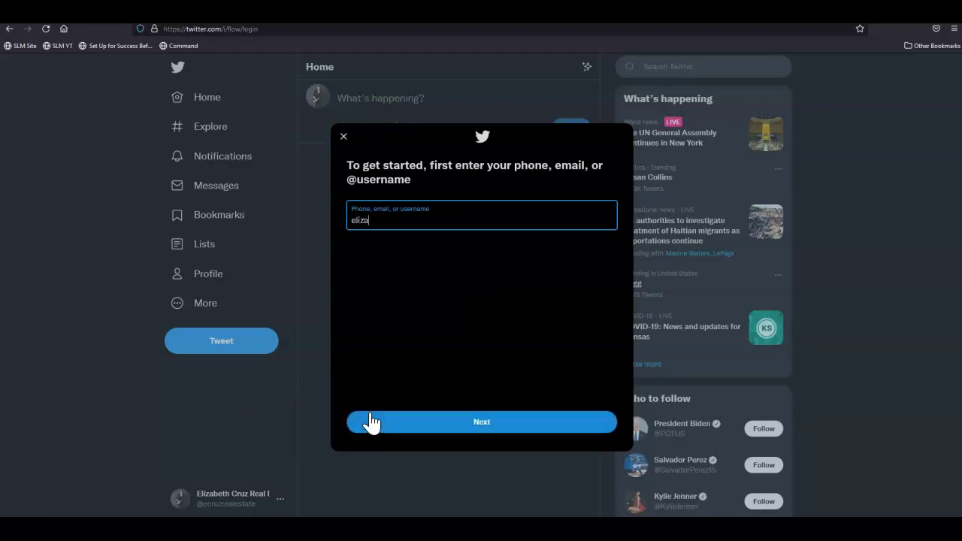
pyautogui.click(376, 427)
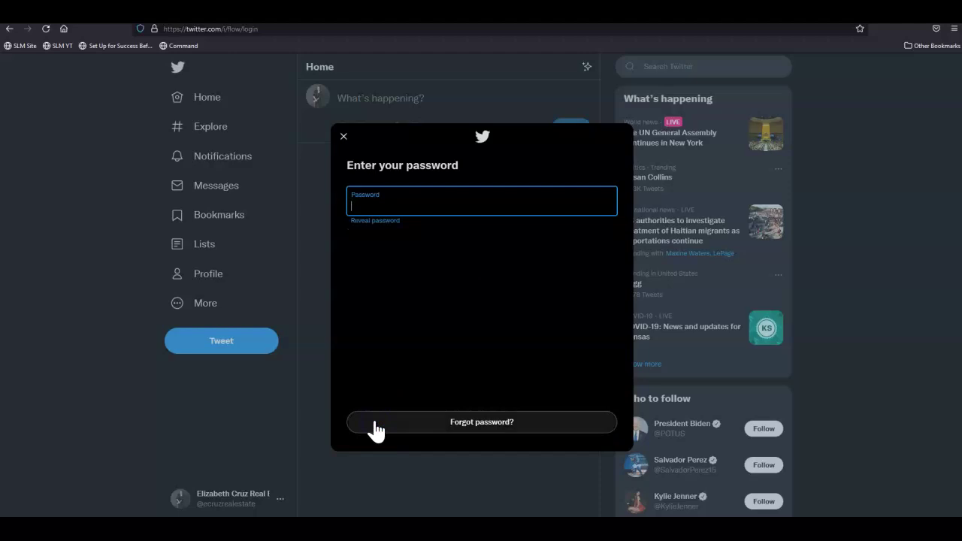
pyautogui.write('e*********')
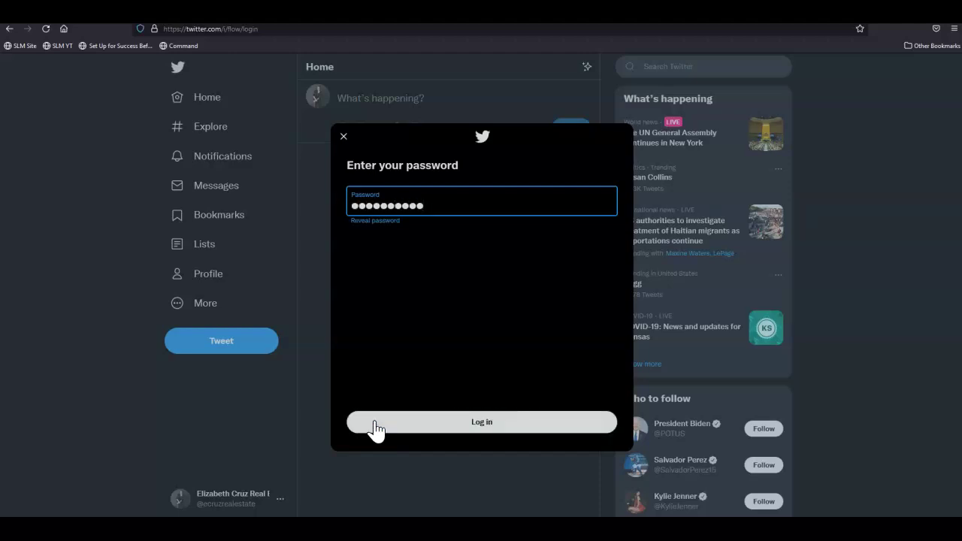
pyautogui.click(429, 426)
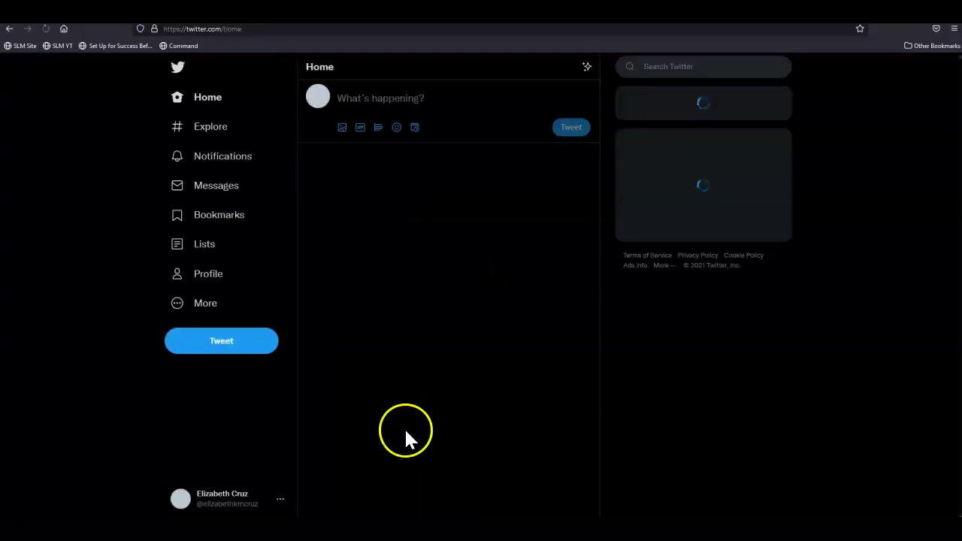
# - Switch back to the real-estate business account in the account switcher
pyautogui.click(247, 499)
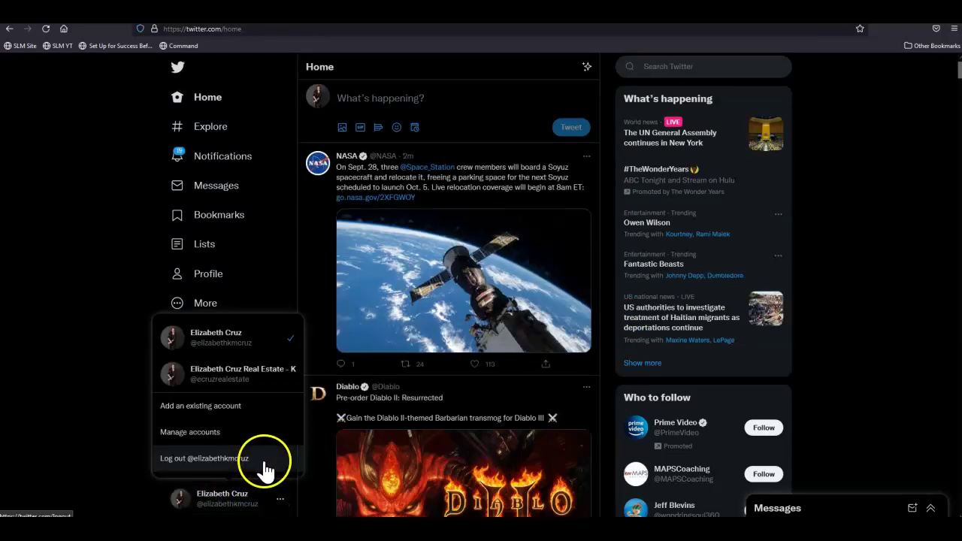
pyautogui.click(270, 378)
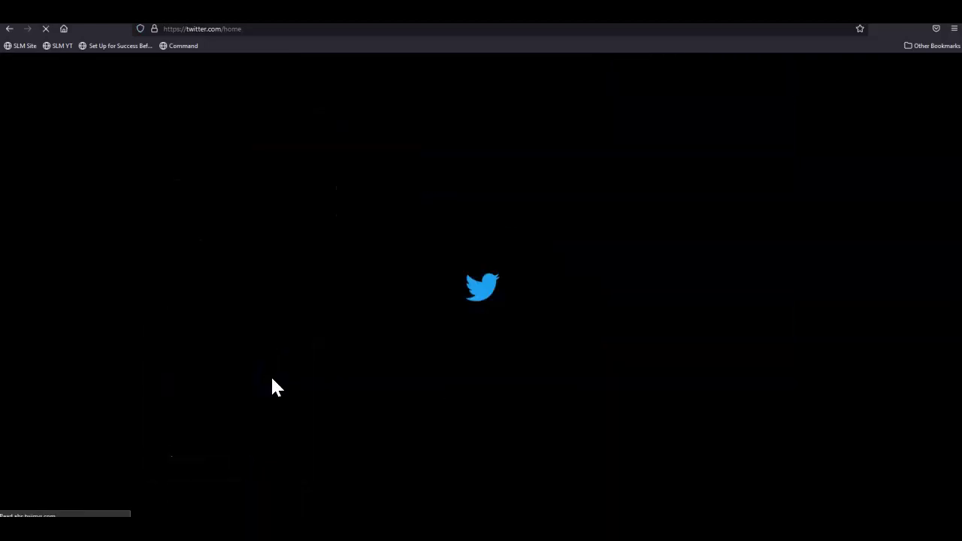